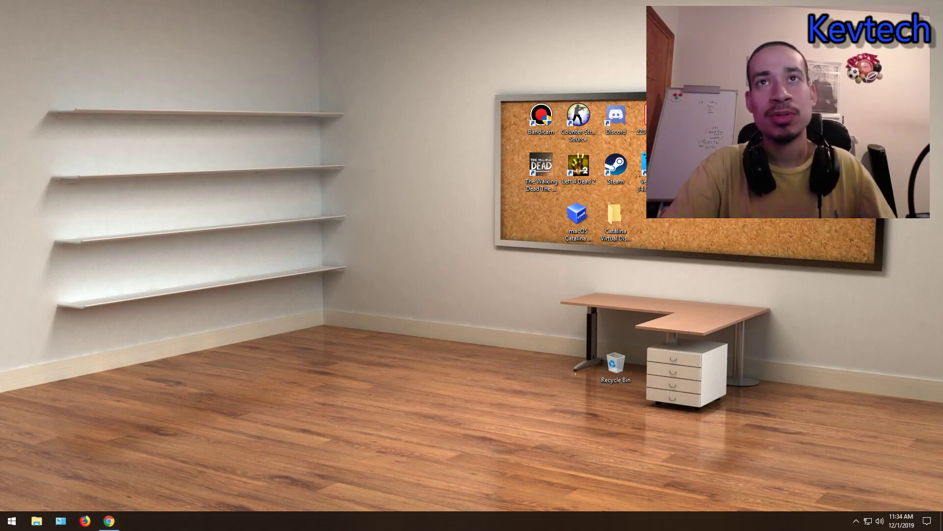
Step: Bring the Chrome help desk video page forward and play it to about 1:39
{"action": "left_click", "coordinate": [108, 521]}
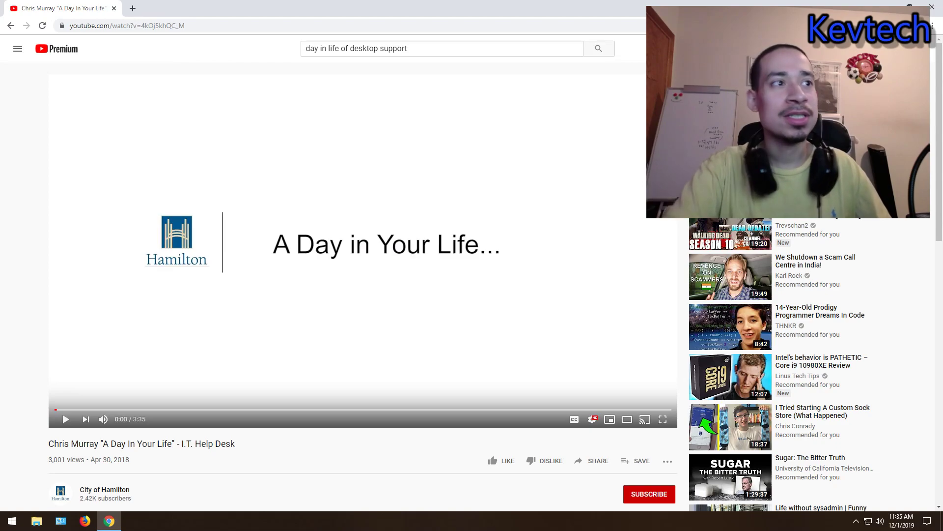
{"action": "key", "text": "space"}
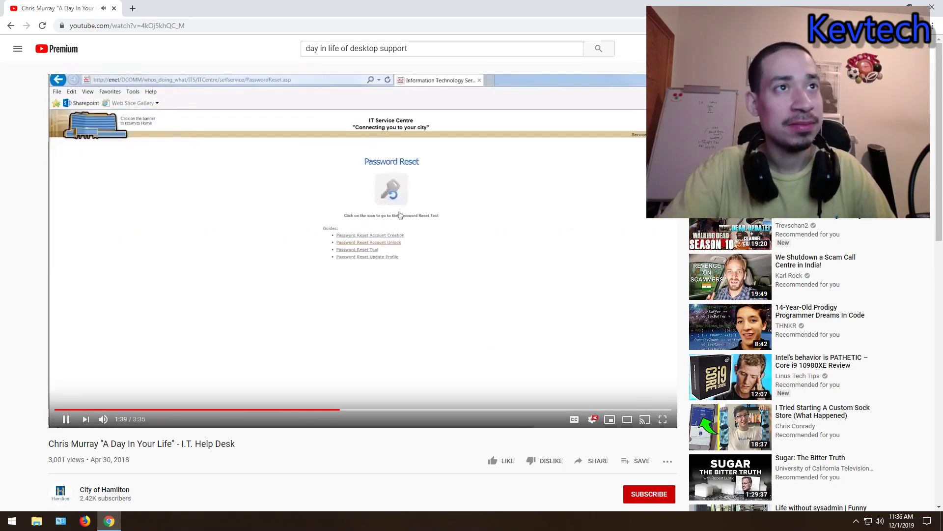
Step: Stop playback at 1:41 of 3:35 on the Password Reset screen
{"action": "left_click", "coordinate": [373, 276]}
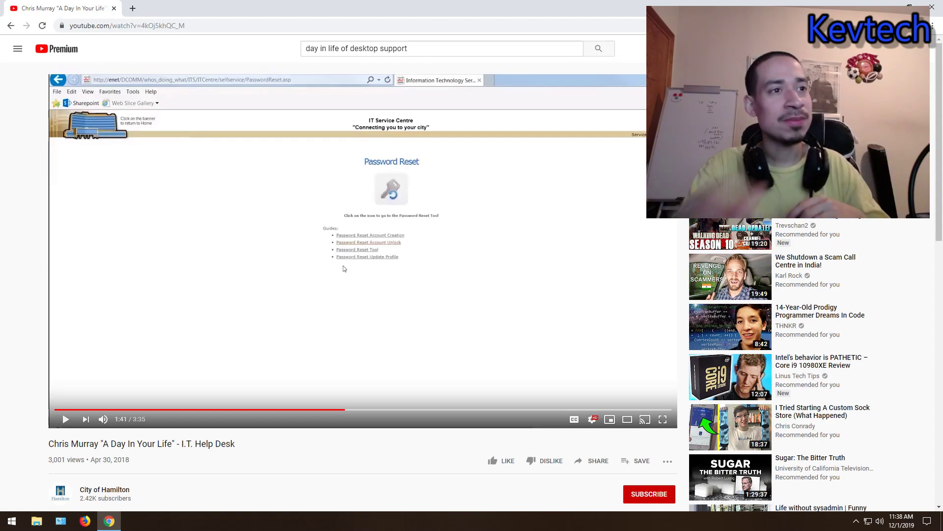
Step: Resume playback from 1:41 and continue to the office desk scene at 2:37
{"action": "left_click", "coordinate": [343, 269]}
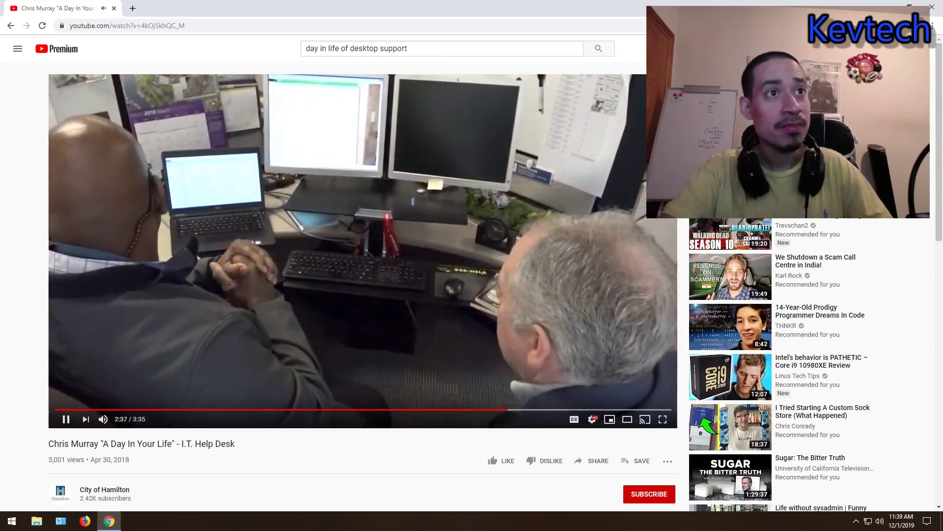
Step: Pause playback at 2:38 on the two men at the desk
{"action": "key", "text": "space"}
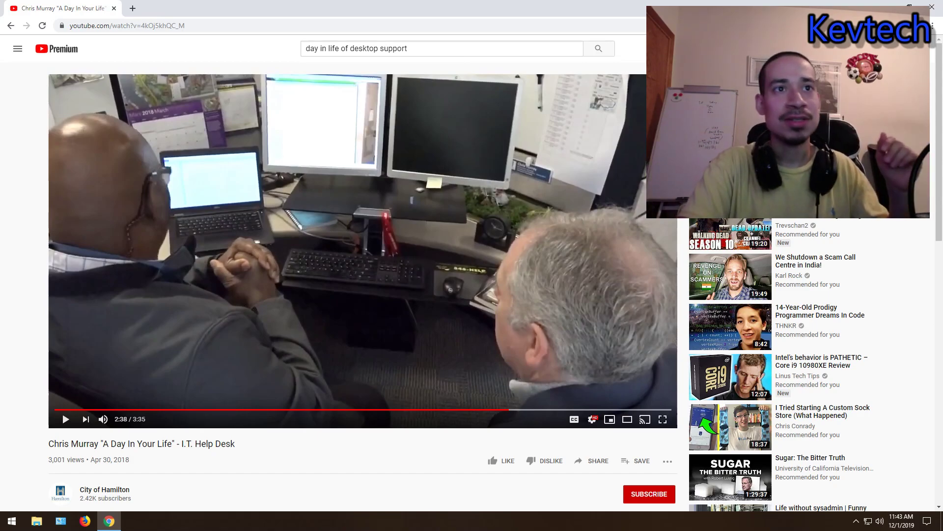
Step: Resume playback from 2:38 through to the Hamilton end logo at 3:31
{"action": "left_click", "coordinate": [362, 250]}
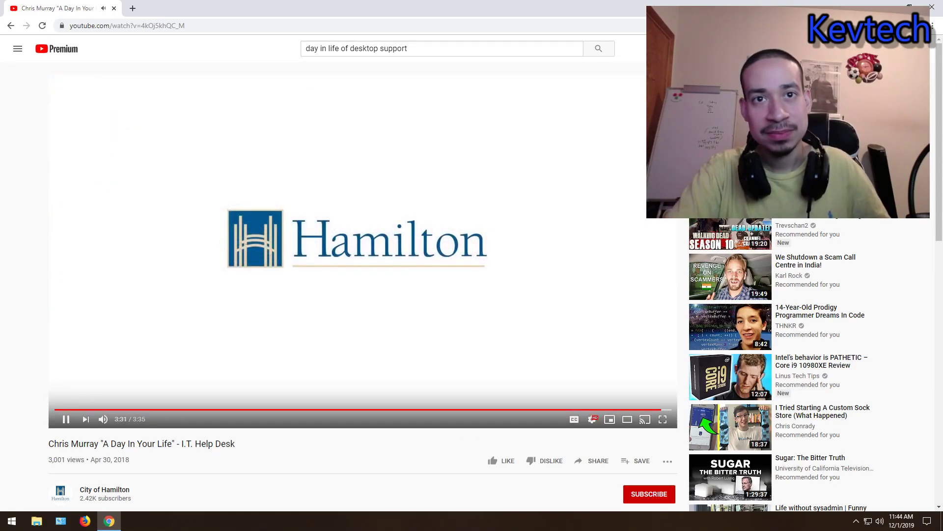
Step: Pause the video at 3:32, restore Chrome from maximized, and close the browser window
{"action": "key", "text": "space"}
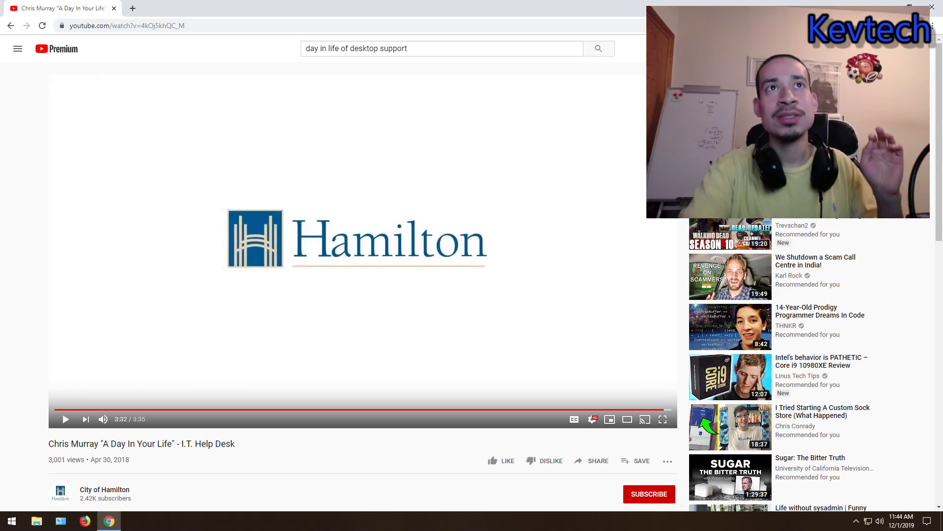
{"action": "key", "text": "super+Down"}
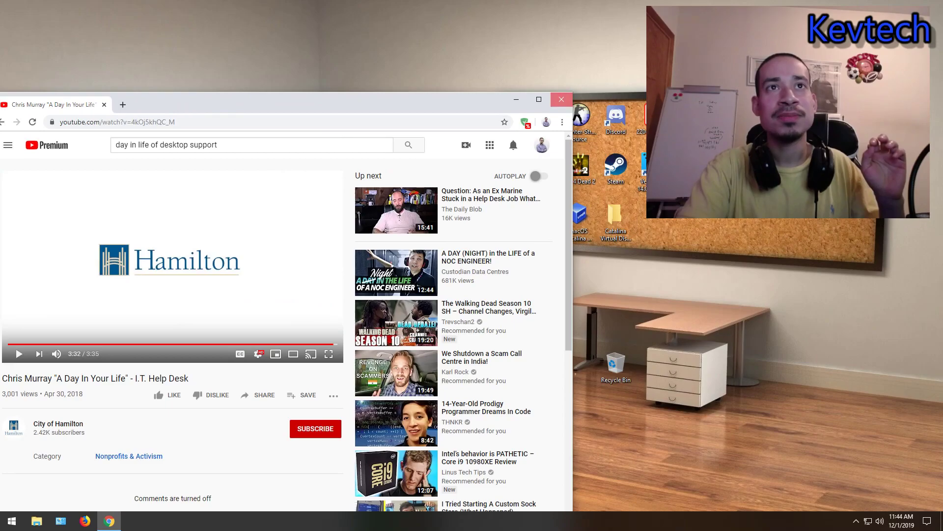
{"action": "left_click", "coordinate": [562, 99]}
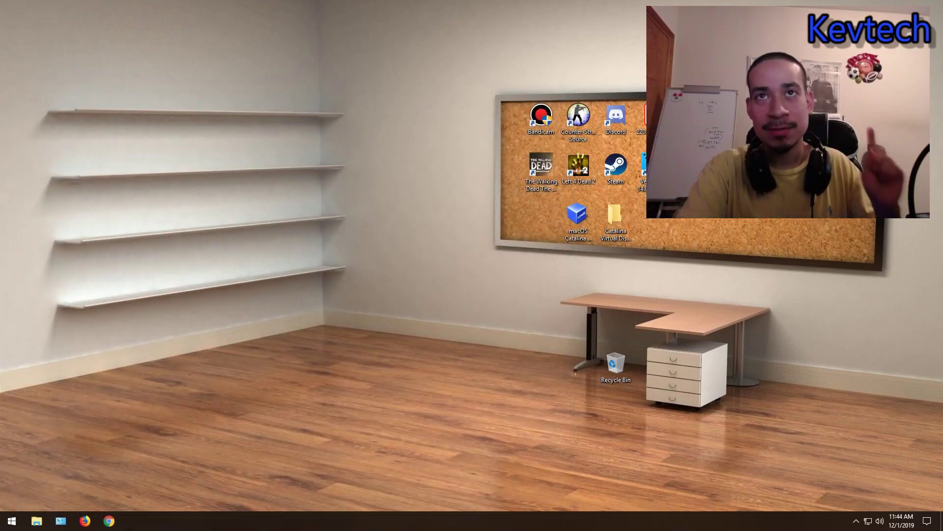